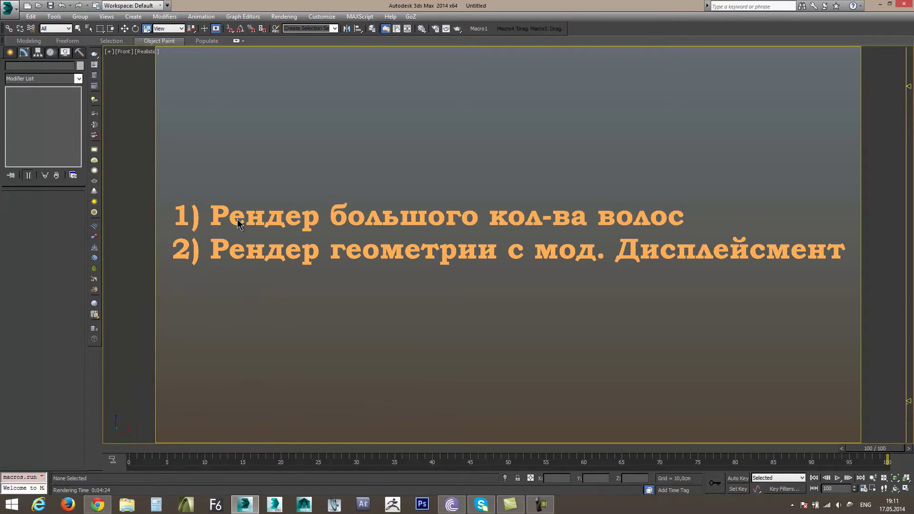
Step: Hide the text layer that holds the two-line title in the front view
{"action": "left_click", "coordinate": [243, 222]}
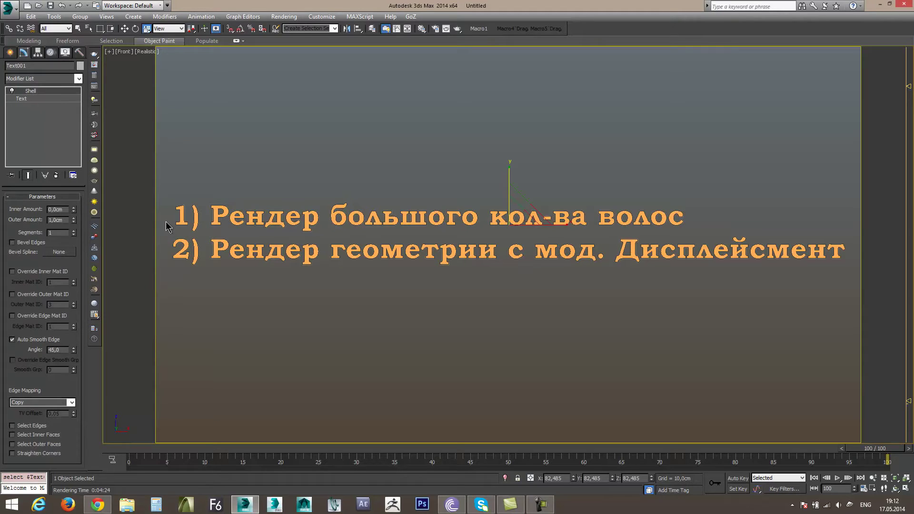
{"action": "key", "text": "x"}
{"action": "key", "text": "ctrl+l"}
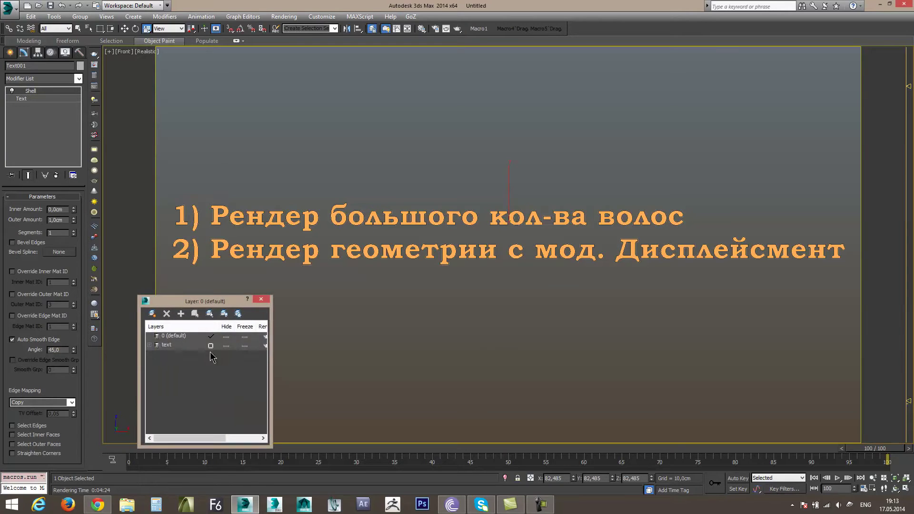
{"action": "left_click", "coordinate": [226, 345]}
{"action": "key", "text": "ctrl+l"}
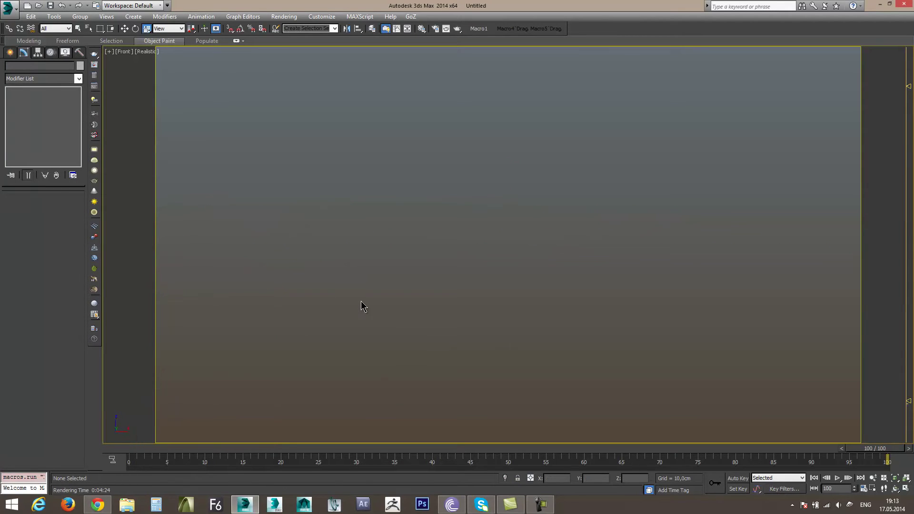
Step: In the Perspective view, create a ground plane about 486 cm square centred near the grid origin
{"action": "key", "text": "v"}
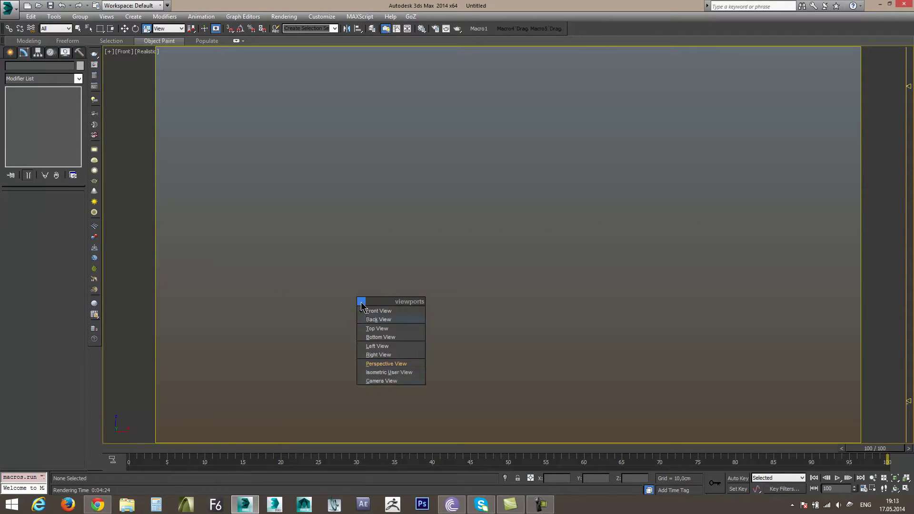
{"action": "left_click", "coordinate": [384, 365]}
{"action": "middle_click_drag", "start_coordinate": [409, 304], "coordinate": [410, 351], "text": "alt"}
{"action": "scroll", "coordinate": [411, 357], "scroll_direction": "down", "scroll_amount": 3}
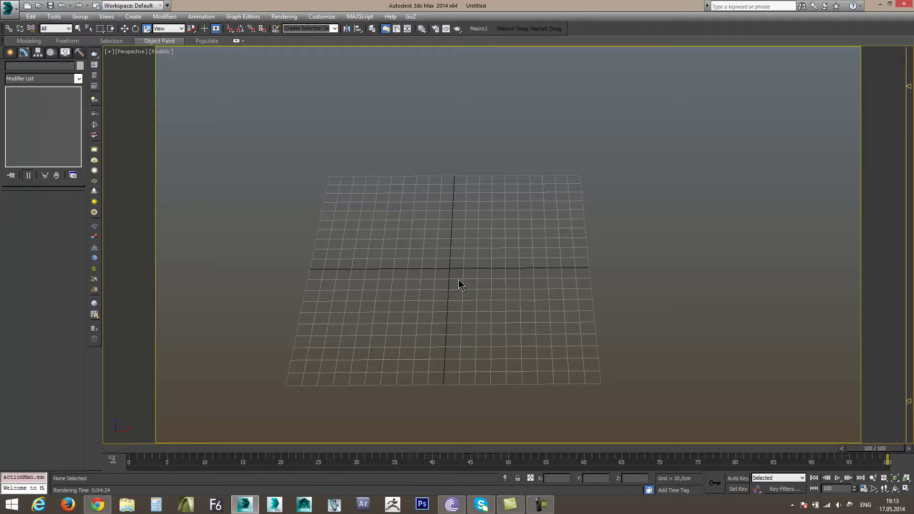
{"action": "key", "text": "x"}
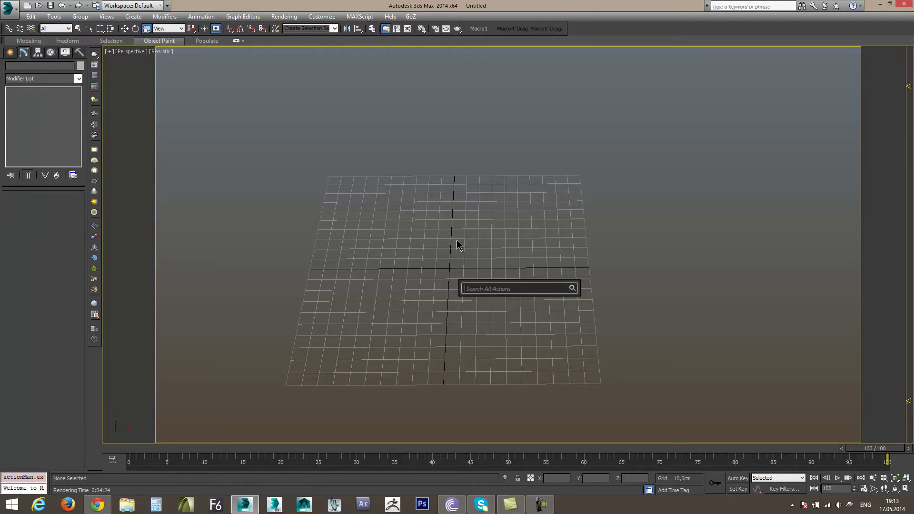
{"action": "type", "text": "plane"}
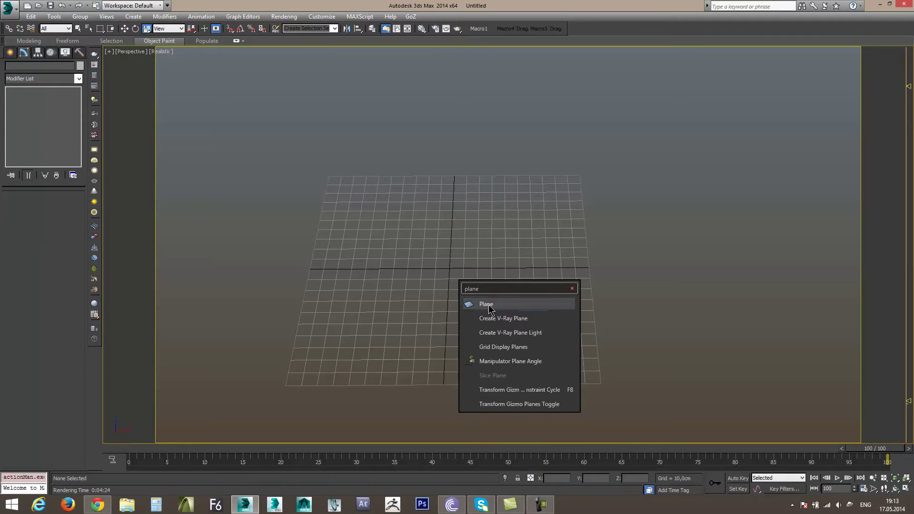
{"action": "left_click", "coordinate": [489, 306]}
{"action": "left_click_drag", "start_coordinate": [438, 265], "coordinate": [836, 483]}
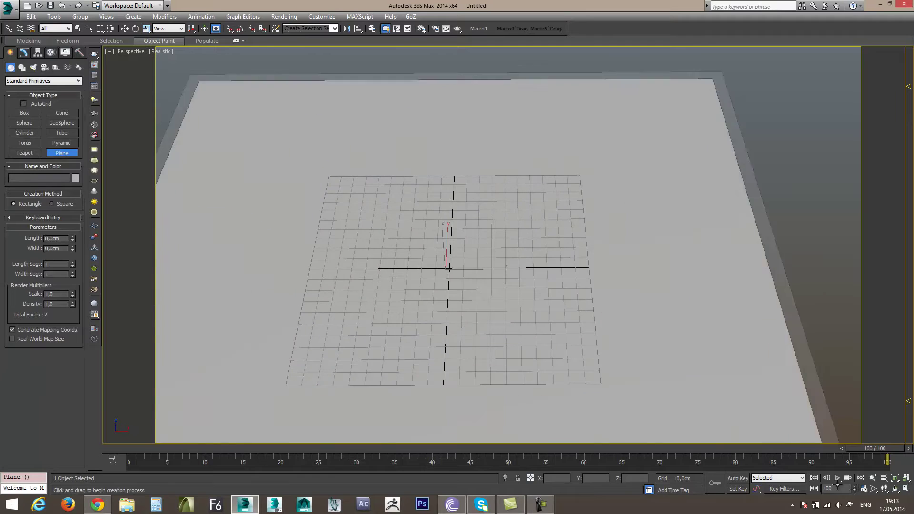
{"action": "middle_click_drag", "start_coordinate": [571, 298], "coordinate": [599, 291], "text": "alt"}
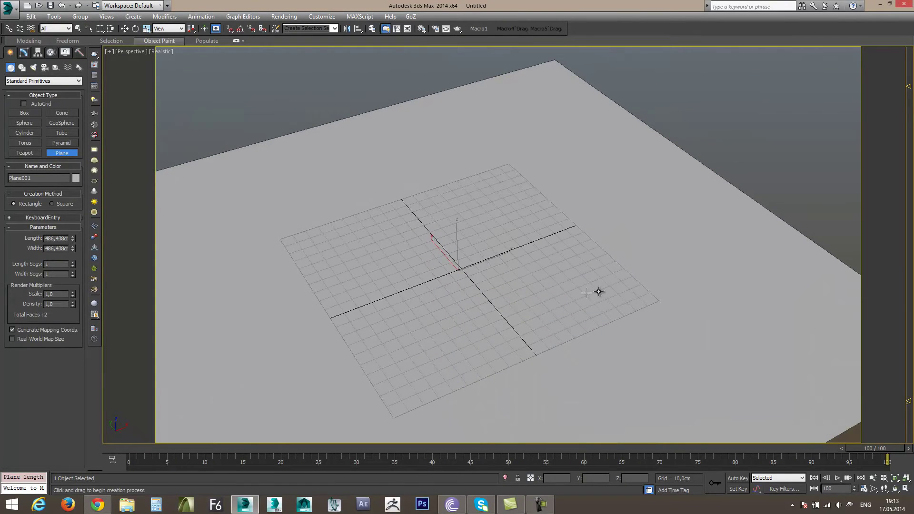
{"action": "right_click", "coordinate": [555, 295]}
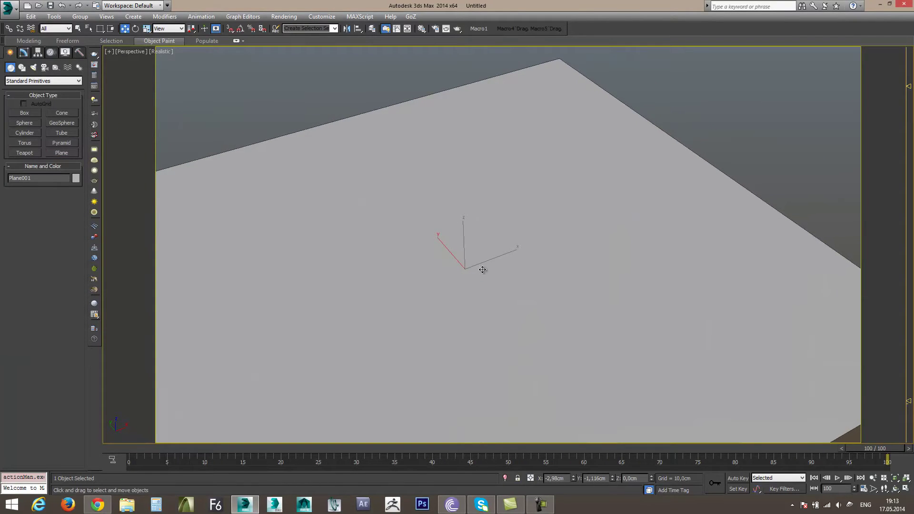
Step: Create a box at the middle of the ground plane and raise it to a height of about 44 cm
{"action": "key", "text": "x"}
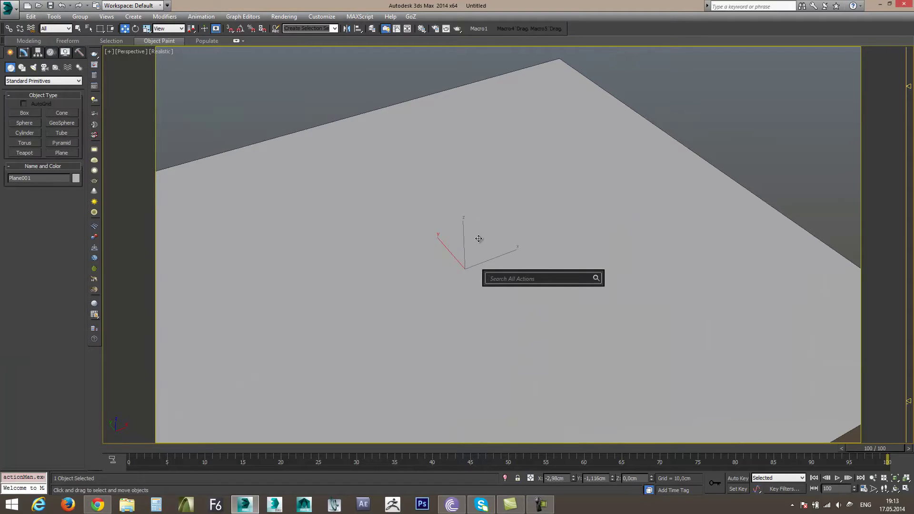
{"action": "type", "text": "box"}
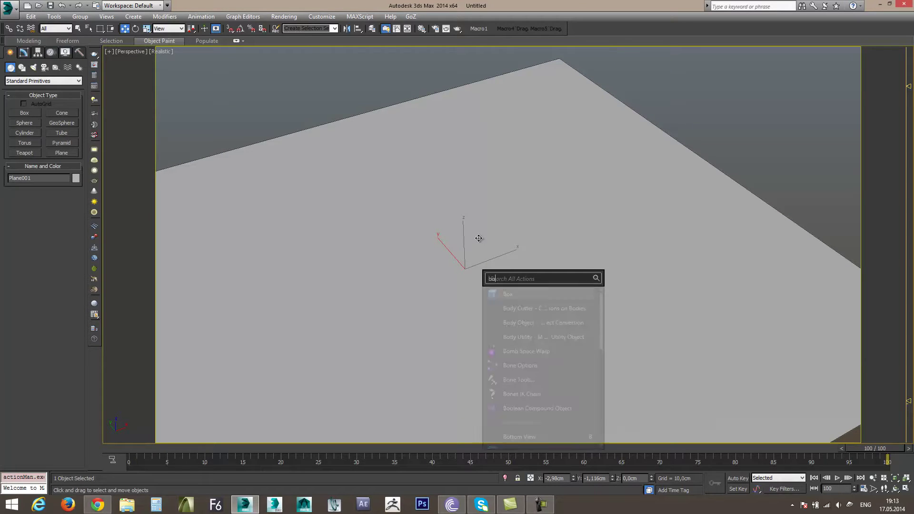
{"action": "left_click", "coordinate": [517, 293]}
{"action": "left_click_drag", "start_coordinate": [481, 232], "coordinate": [435, 341]}
{"action": "left_click", "coordinate": [444, 272]}
{"action": "key", "text": "w"}
{"action": "middle_click_drag", "start_coordinate": [443, 271], "coordinate": [442, 296], "text": "alt"}
{"action": "left_click_drag", "start_coordinate": [442, 297], "coordinate": [439, 241]}
Step: Convert the box to an Editable Poly and raise its top face to make the box taller
{"action": "key", "text": "ctrl+e"}
{"action": "key", "text": "4"}
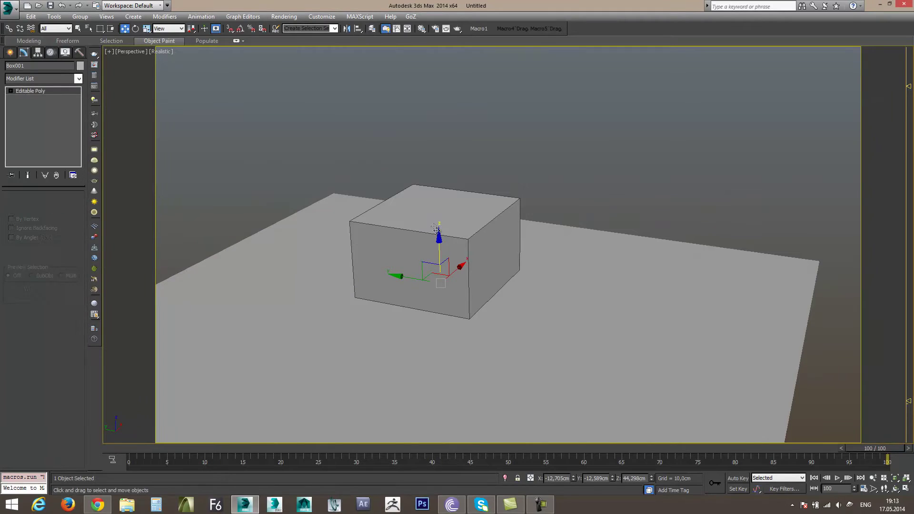
{"action": "left_click", "coordinate": [436, 212]}
{"action": "middle_click_drag", "start_coordinate": [436, 212], "coordinate": [439, 206], "text": "alt"}
{"action": "left_click_drag", "start_coordinate": [439, 206], "coordinate": [439, 186]}
Step: Chamfer the box's two opposite top edges by about 37 cm with 10 segments to form an arched top
{"action": "key", "text": "2"}
{"action": "left_click", "coordinate": [485, 233]}
{"action": "left_click", "coordinate": [385, 205], "text": "ctrl"}
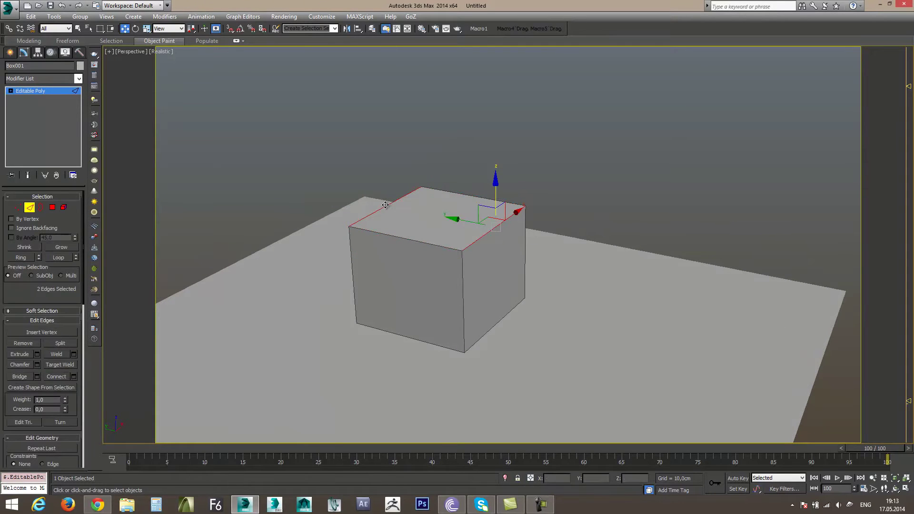
{"action": "key", "text": "ctrl+shift+c"}
{"action": "left_click_drag", "start_coordinate": [514, 250], "coordinate": [501, 130]}
{"action": "left_click_drag", "start_coordinate": [514, 264], "coordinate": [515, 238]}
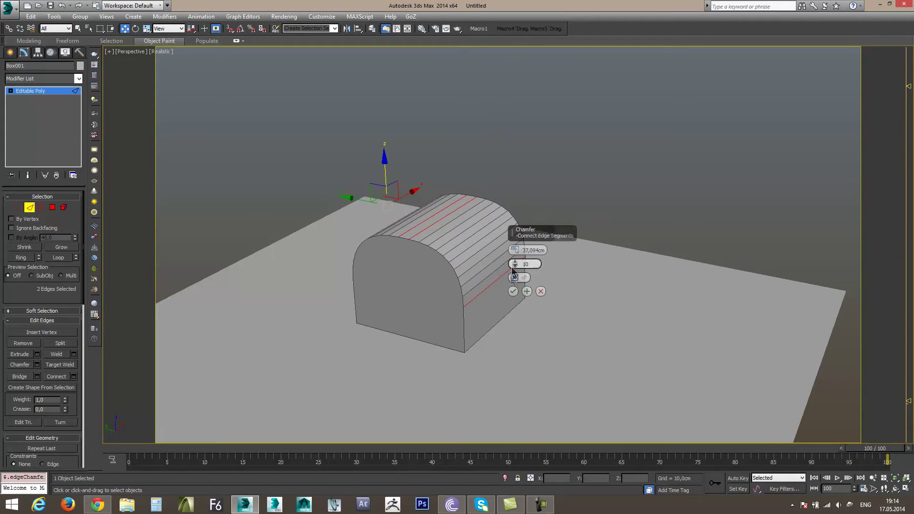
{"action": "left_click", "coordinate": [513, 291]}
Step: Apply the Hair and Fur (WSM) modifier to the whole arched box
{"action": "key", "text": "4"}
{"action": "key", "text": "ctrl+a"}
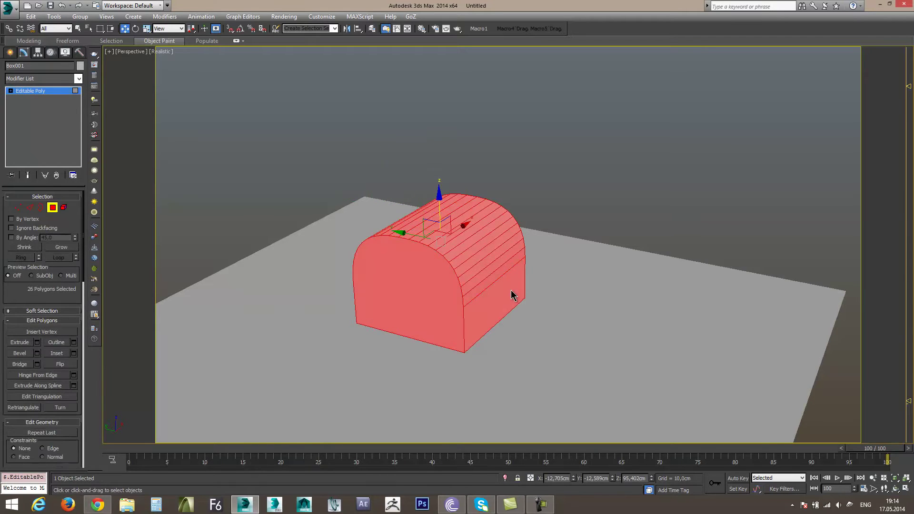
{"action": "left_click", "coordinate": [53, 207]}
{"action": "middle_click_drag", "start_coordinate": [299, 263], "coordinate": [355, 303], "text": "alt"}
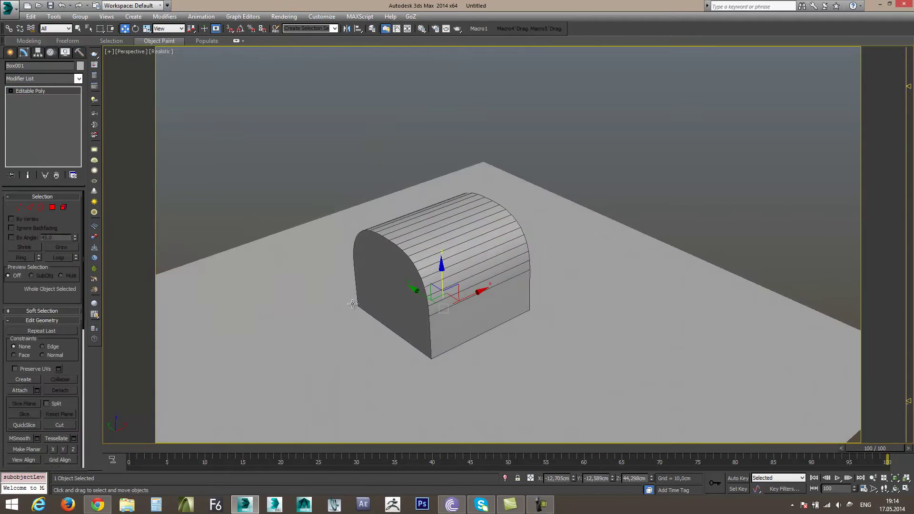
{"action": "middle_click_drag", "start_coordinate": [453, 293], "coordinate": [434, 294], "text": "alt"}
{"action": "type", "text": "xhair"}
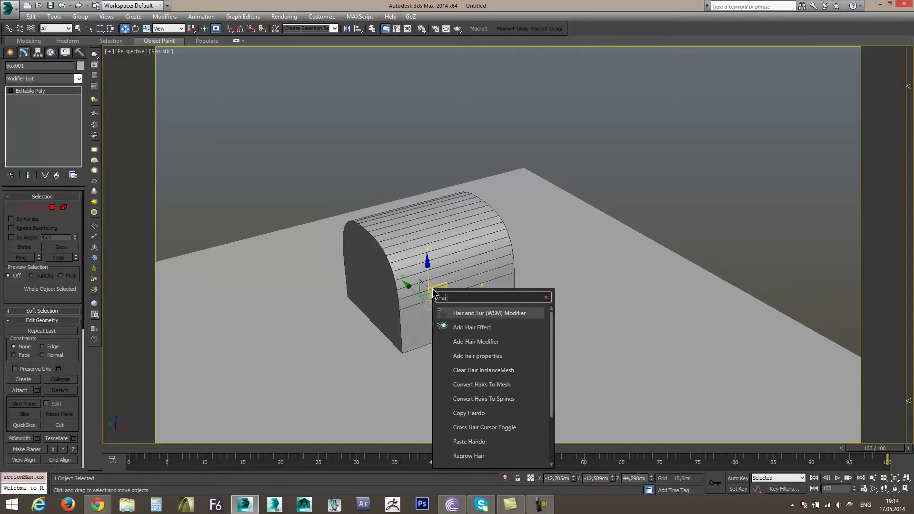
{"action": "left_click", "coordinate": [474, 318]}
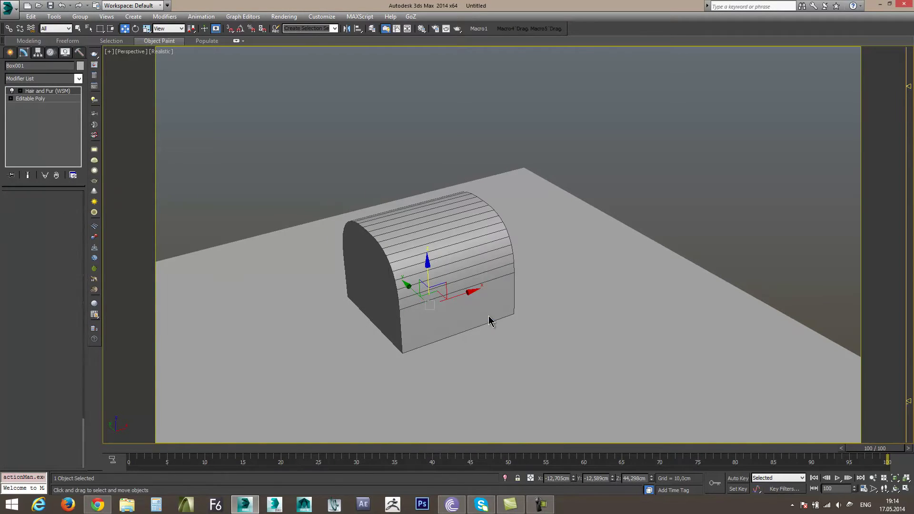
{"action": "middle_click_drag", "start_coordinate": [457, 301], "coordinate": [455, 275], "text": "alt"}
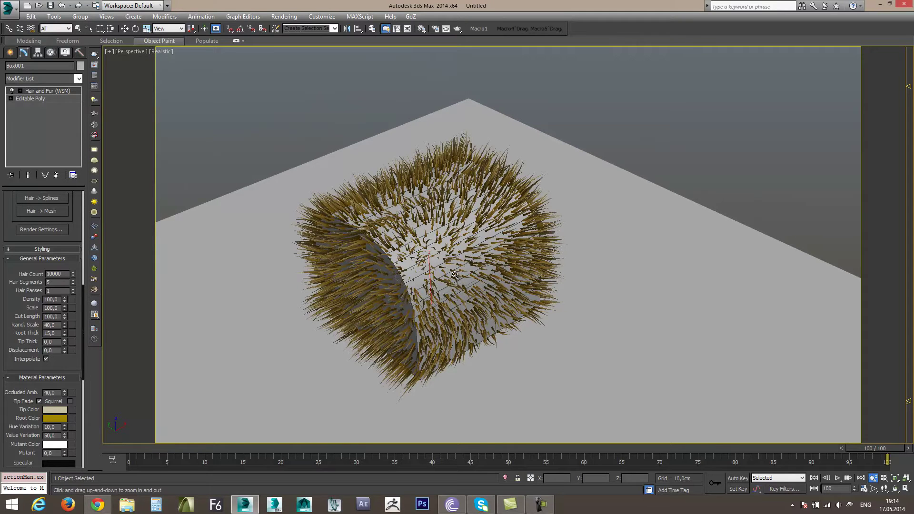
{"action": "middle_click_drag", "start_coordinate": [455, 275], "coordinate": [378, 286], "text": "alt"}
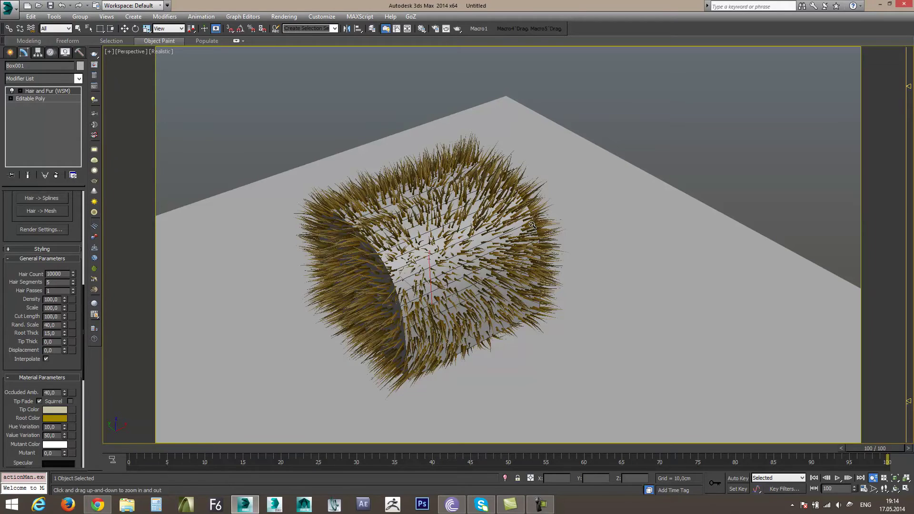
Step: Try the buffer hair rendering option in the Hair and Fur render effect, and set it back to mr prim
{"action": "key", "text": "8"}
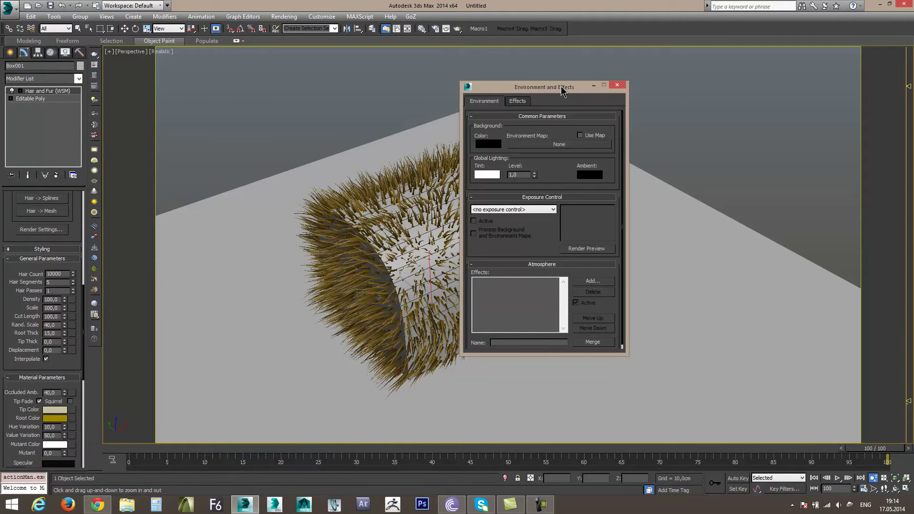
{"action": "left_click", "coordinate": [515, 105]}
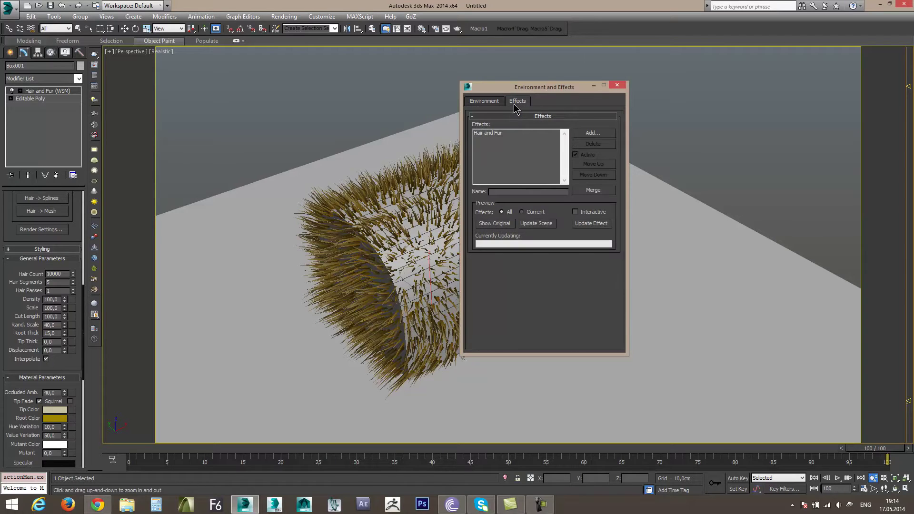
{"action": "left_click", "coordinate": [490, 138]}
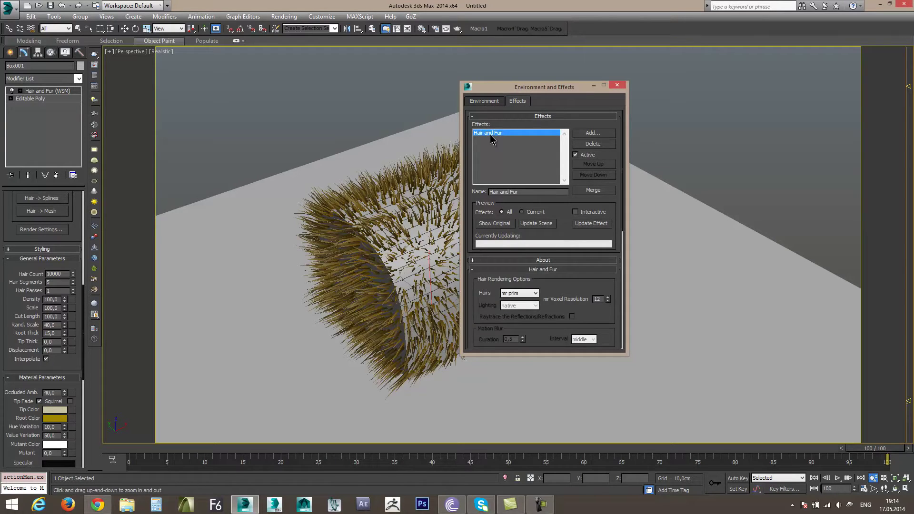
{"action": "left_click_drag", "start_coordinate": [557, 291], "coordinate": [539, 226]}
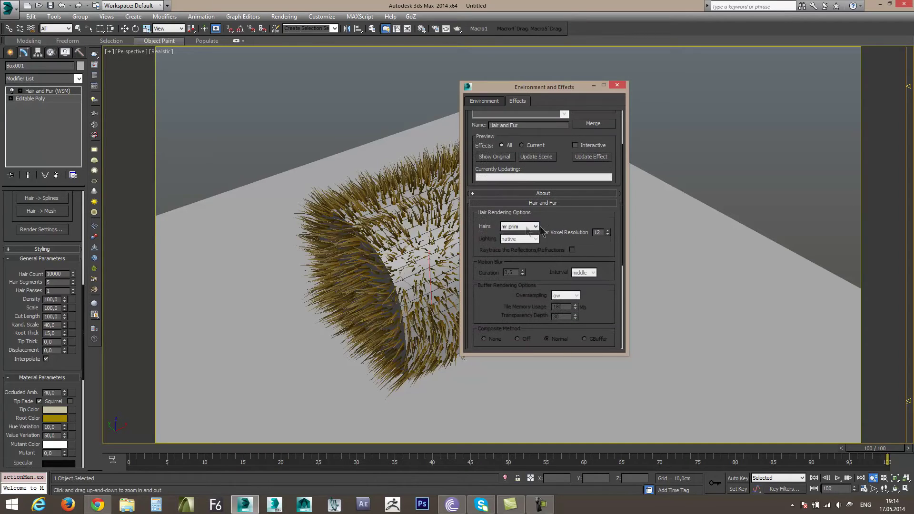
{"action": "left_click", "coordinate": [517, 227]}
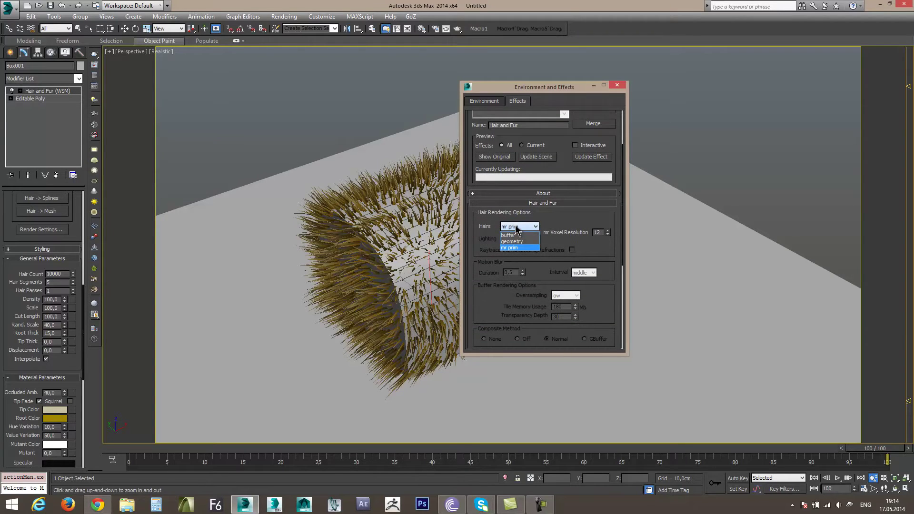
{"action": "left_click", "coordinate": [514, 235]}
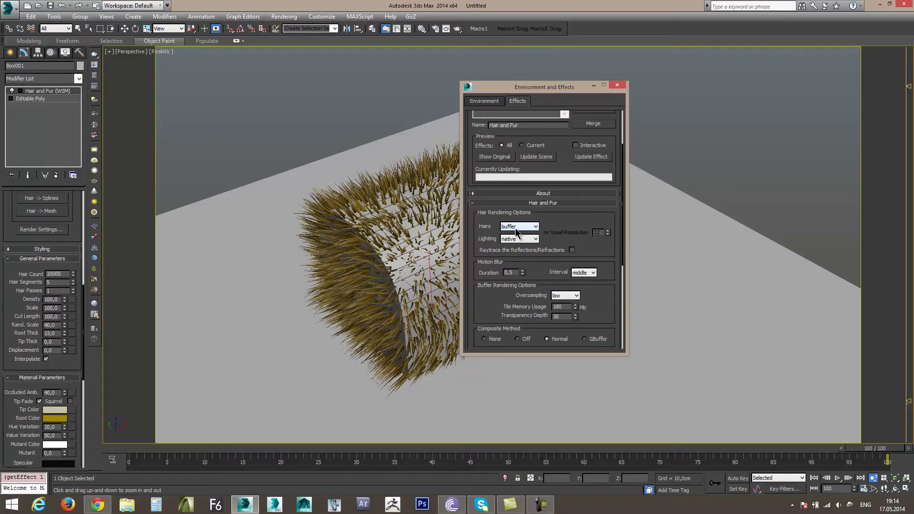
{"action": "left_click", "coordinate": [515, 227]}
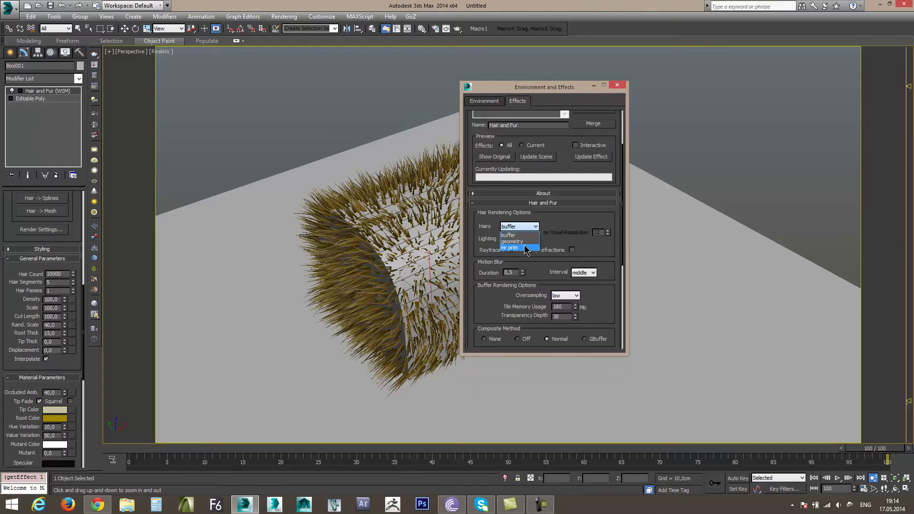
{"action": "left_click", "coordinate": [523, 247]}
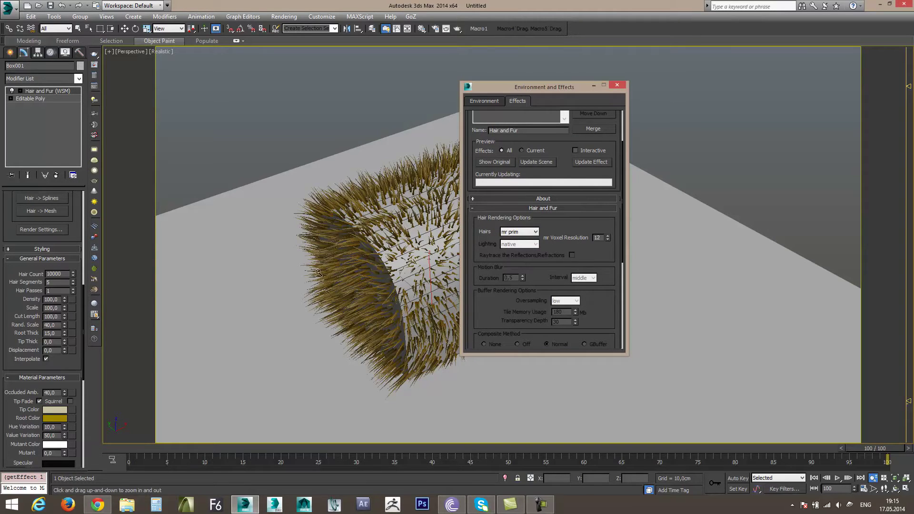
{"action": "left_click", "coordinate": [617, 88]}
Step: Scale up the ground plane beneath the furry box
{"action": "left_click_drag", "start_coordinate": [547, 267], "coordinate": [552, 205]}
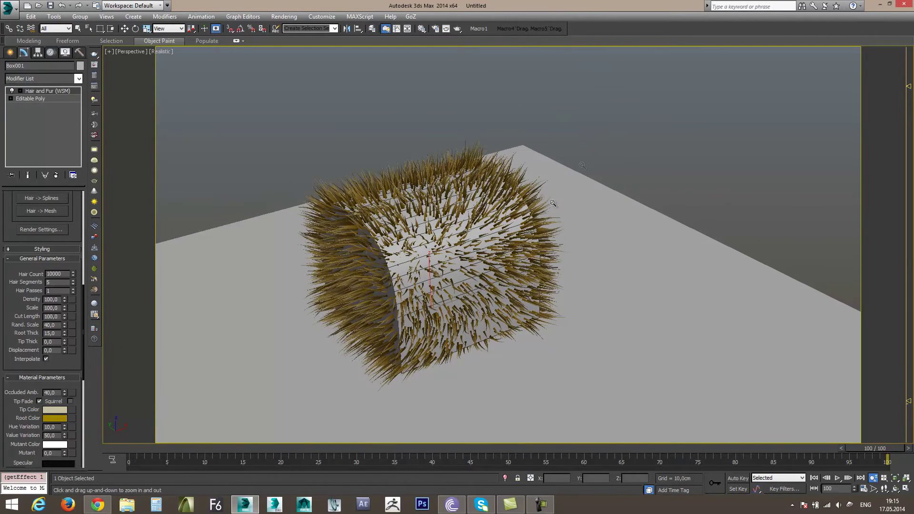
{"action": "key", "text": "w"}
{"action": "left_click", "coordinate": [457, 404]}
{"action": "key", "text": "r"}
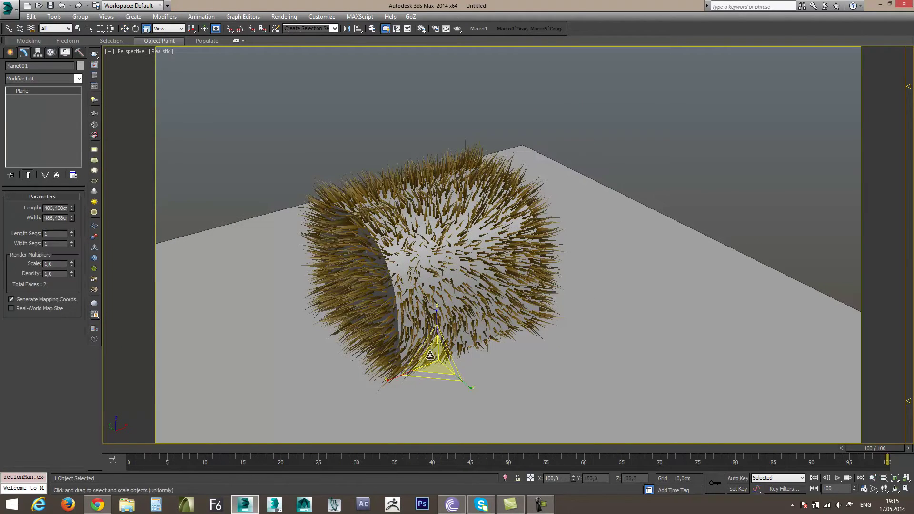
{"action": "left_click_drag", "start_coordinate": [434, 347], "coordinate": [433, 333]}
{"action": "left_click", "coordinate": [320, 135]}
Step: Select the furry box and open the styling settings of its Hair and Fur modifier
{"action": "left_click", "coordinate": [396, 234]}
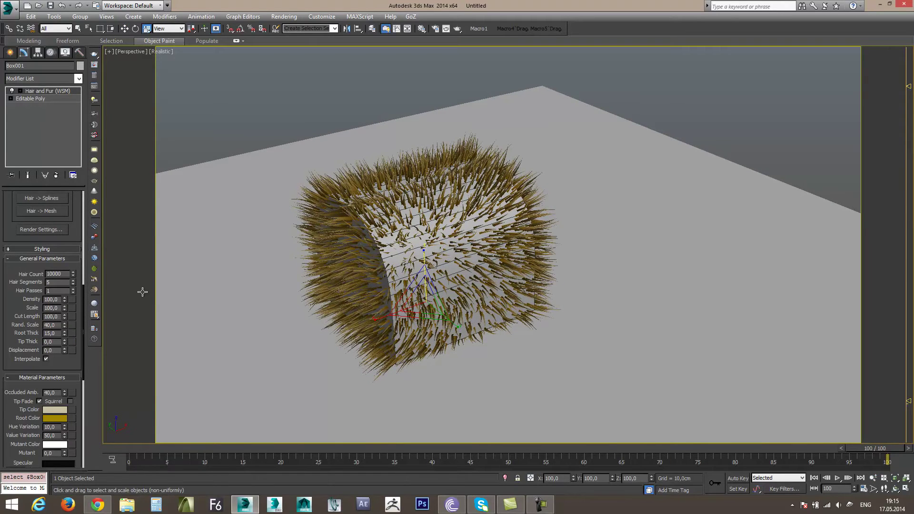
{"action": "scroll", "coordinate": [24, 334], "scroll_direction": "up", "scroll_amount": 6}
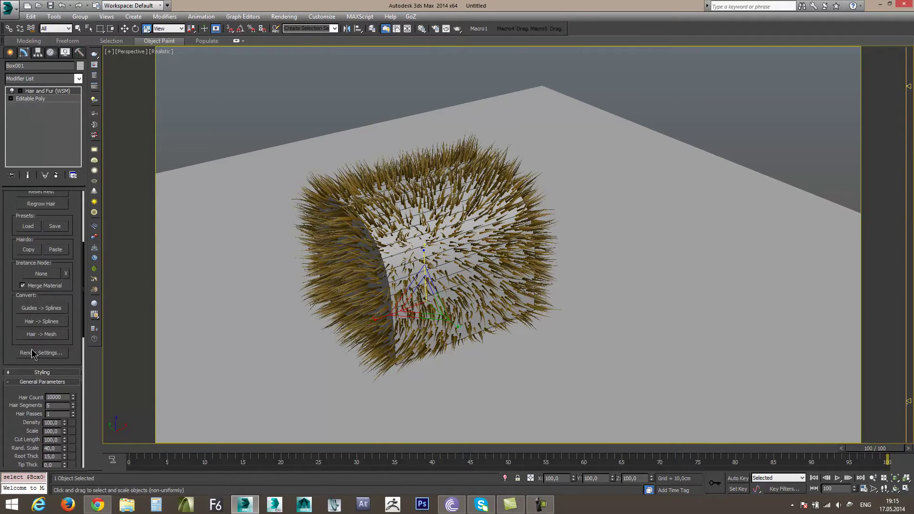
{"action": "scroll", "coordinate": [32, 348], "scroll_direction": "down", "scroll_amount": 6}
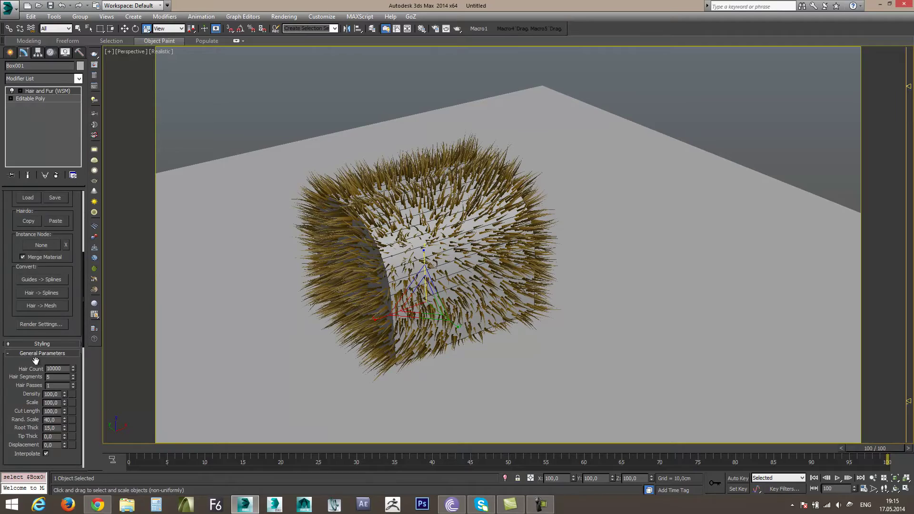
{"action": "left_click", "coordinate": [37, 344]}
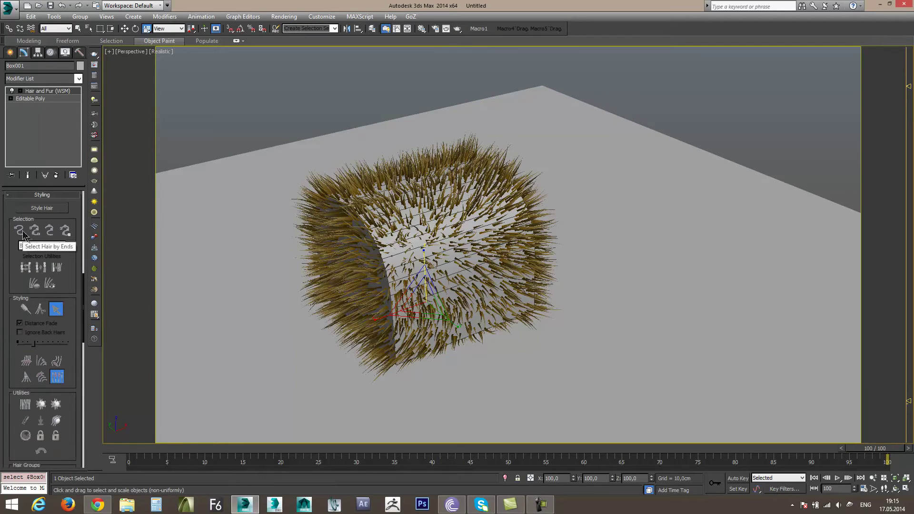
Step: Lengthen the fur on the box by scaling its guide hairs in styling mode, and finish styling
{"action": "left_click", "coordinate": [46, 210]}
{"action": "mouse_move", "coordinate": [338, 236]}
{"action": "middle_mouse_down", "text": "alt"}
{"action": "mouse_move", "coordinate": [310, 224]}
{"action": "mouse_move", "coordinate": [347, 153]}
{"action": "middle_mouse_up", "text": "alt"}
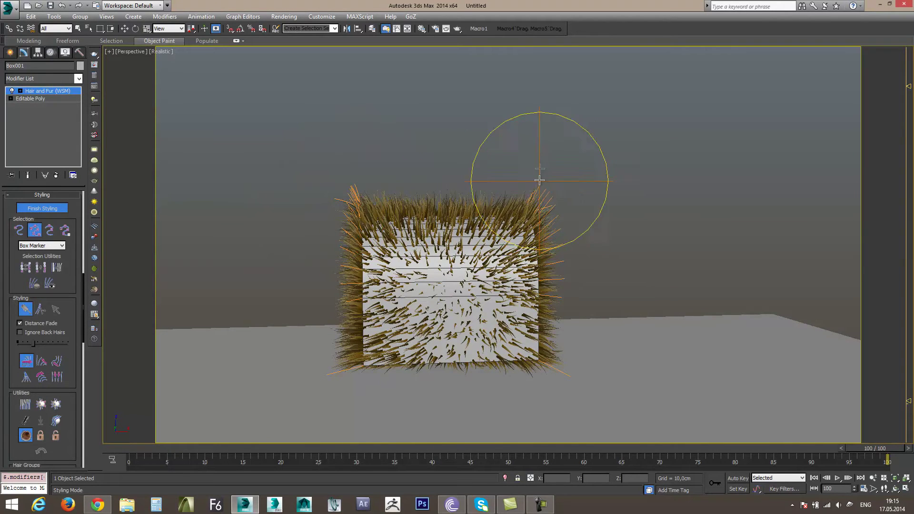
{"action": "left_click", "coordinate": [56, 377]}
{"action": "mouse_move", "coordinate": [333, 204]}
{"action": "left_mouse_down"}
{"action": "mouse_move", "coordinate": [367, 194]}
{"action": "mouse_move", "coordinate": [720, 235]}
{"action": "mouse_move", "coordinate": [581, 265]}
{"action": "left_mouse_up"}
{"action": "middle_click_drag", "start_coordinate": [581, 265], "coordinate": [490, 200], "text": "alt"}
{"action": "middle_click_drag", "start_coordinate": [377, 102], "coordinate": [433, 128], "text": "alt"}
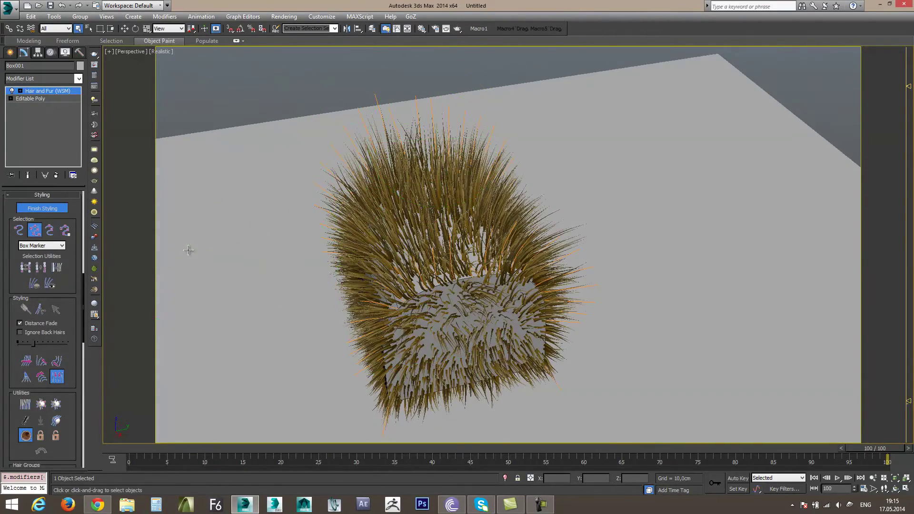
{"action": "left_click", "coordinate": [42, 208]}
{"action": "middle_click_drag", "start_coordinate": [267, 261], "coordinate": [357, 275], "text": "alt"}
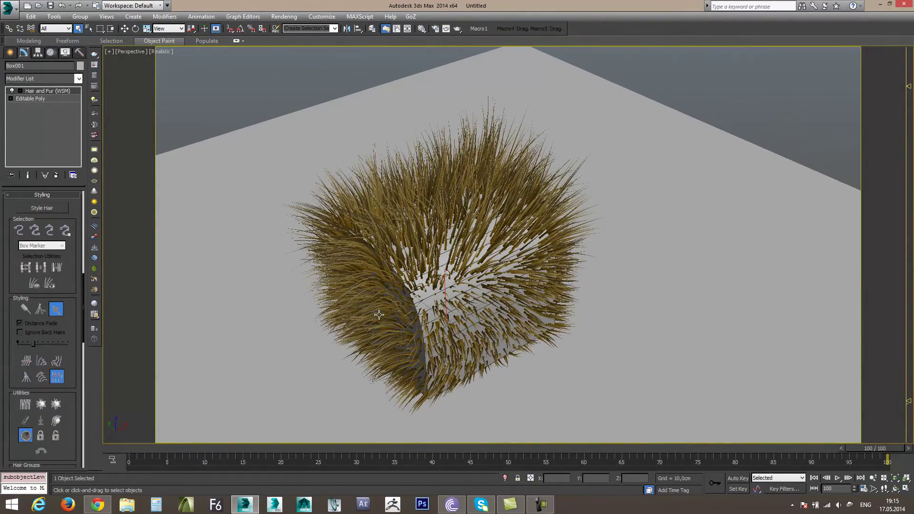
Step: Set the hair count to 1000000 in the general parameters of the box's Hair and Fur modifier
{"action": "left_click", "coordinate": [41, 195]}
{"action": "left_click_drag", "start_coordinate": [10, 251], "coordinate": [19, 162]}
{"action": "scroll", "coordinate": [26, 309], "scroll_direction": "down", "scroll_amount": 5}
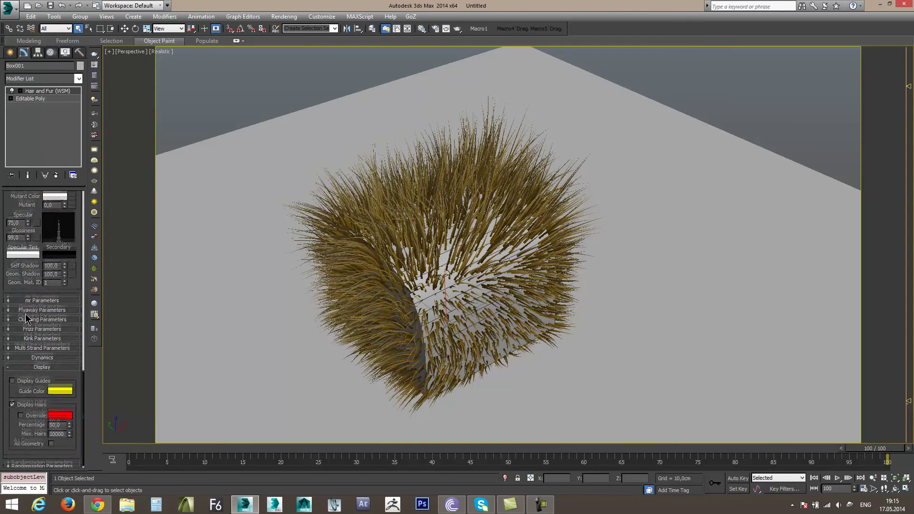
{"action": "scroll", "coordinate": [27, 323], "scroll_direction": "up", "scroll_amount": 5}
{"action": "scroll", "coordinate": [27, 325], "scroll_direction": "up", "scroll_amount": 4}
{"action": "scroll", "coordinate": [27, 324], "scroll_direction": "down", "scroll_amount": 8}
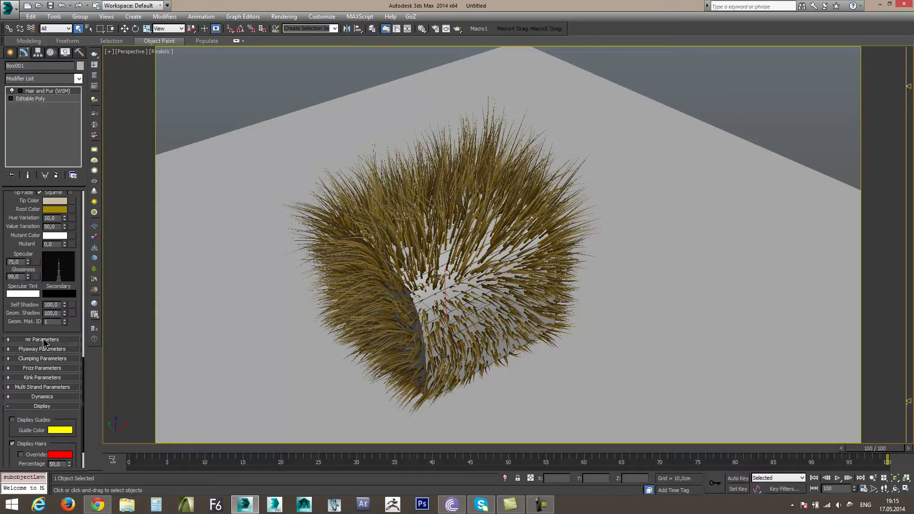
{"action": "left_click", "coordinate": [42, 340]}
{"action": "left_click_drag", "start_coordinate": [16, 202], "coordinate": [18, 335]}
{"action": "scroll", "coordinate": [17, 336], "scroll_direction": "up", "scroll_amount": 3}
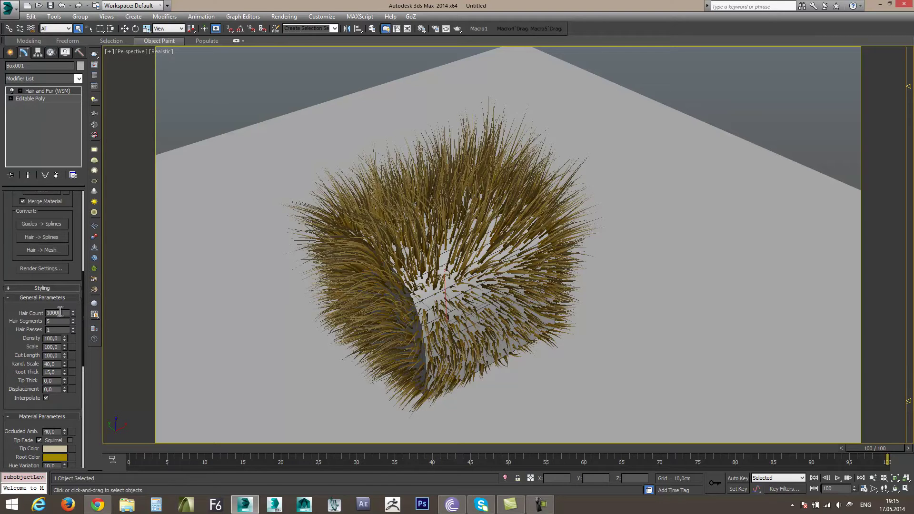
{"action": "middle_click_drag", "start_coordinate": [262, 326], "coordinate": [138, 333], "text": "alt"}
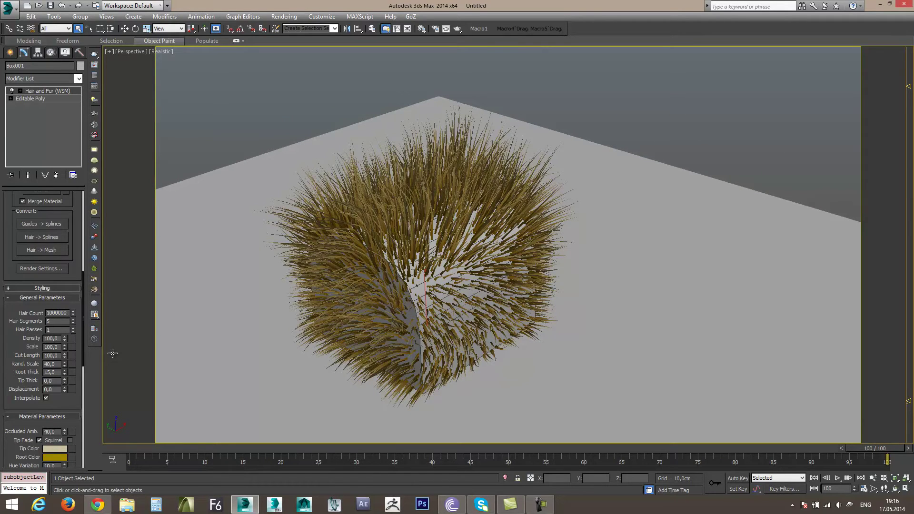
{"action": "key", "text": "Return"}
{"action": "middle_click_drag", "start_coordinate": [382, 261], "coordinate": [373, 277], "text": "alt"}
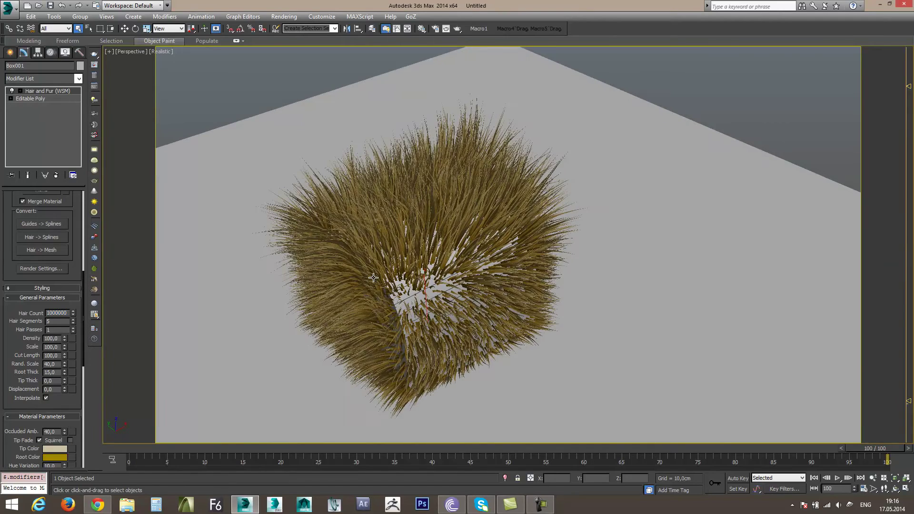
Step: Examine the common output, irradiance map, light cache and system settings of the V-Ray render setup
{"action": "left_click", "coordinate": [436, 28]}
{"action": "left_click_drag", "start_coordinate": [306, 62], "coordinate": [301, 64]}
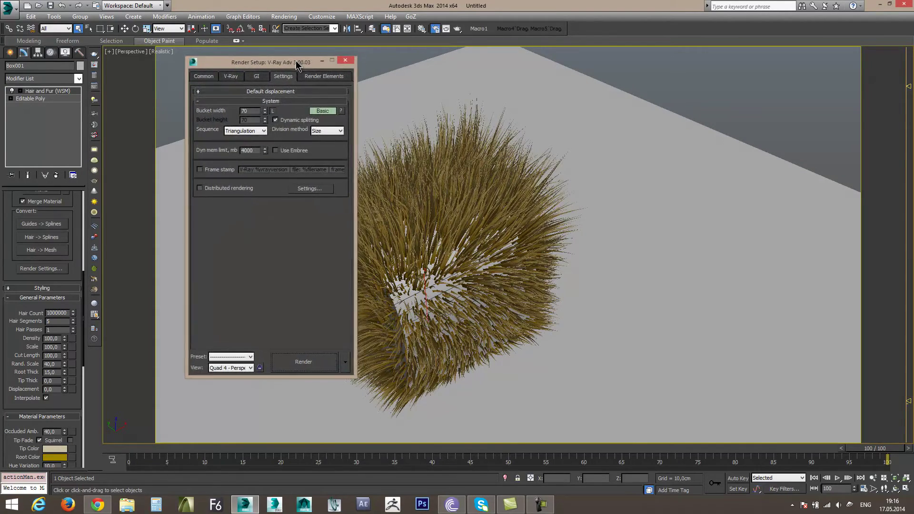
{"action": "left_click", "coordinate": [202, 77]}
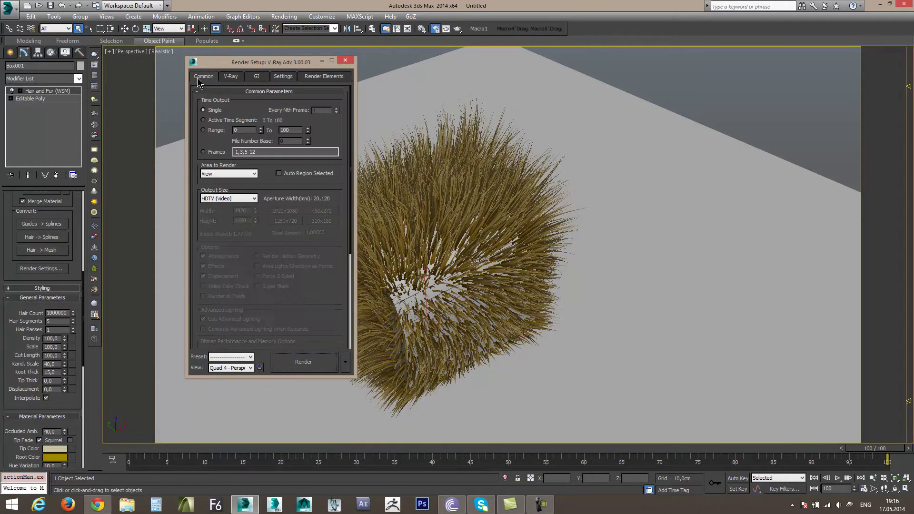
{"action": "left_click", "coordinate": [257, 77]}
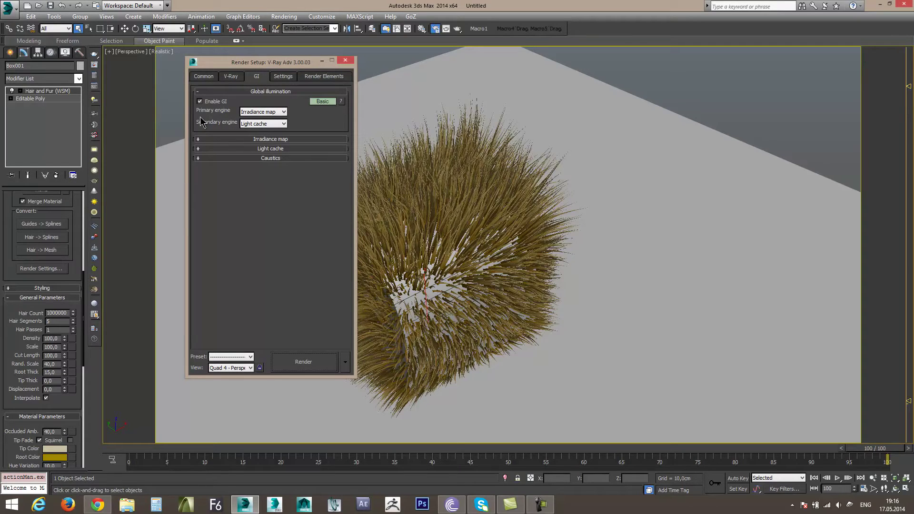
{"action": "left_click", "coordinate": [268, 139]}
{"action": "left_click", "coordinate": [267, 139]}
{"action": "left_click", "coordinate": [260, 149]}
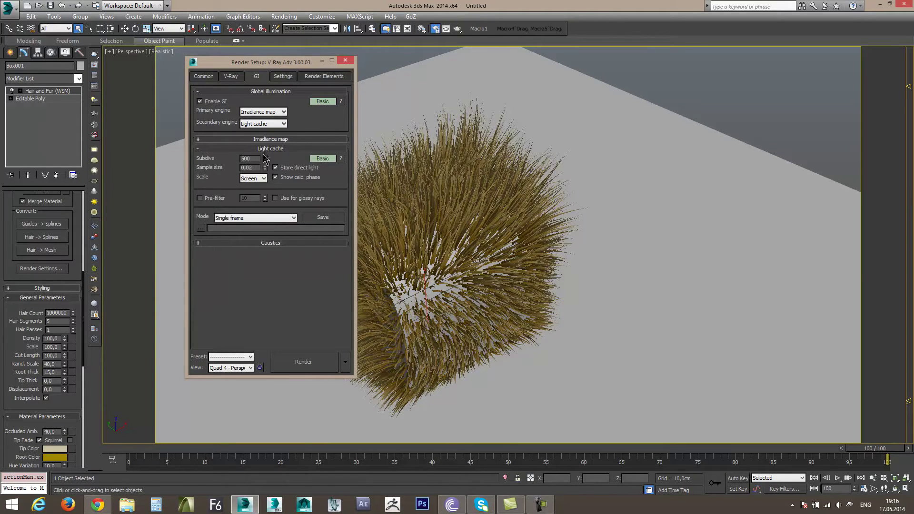
{"action": "left_click", "coordinate": [267, 151]}
{"action": "left_click", "coordinate": [284, 77]}
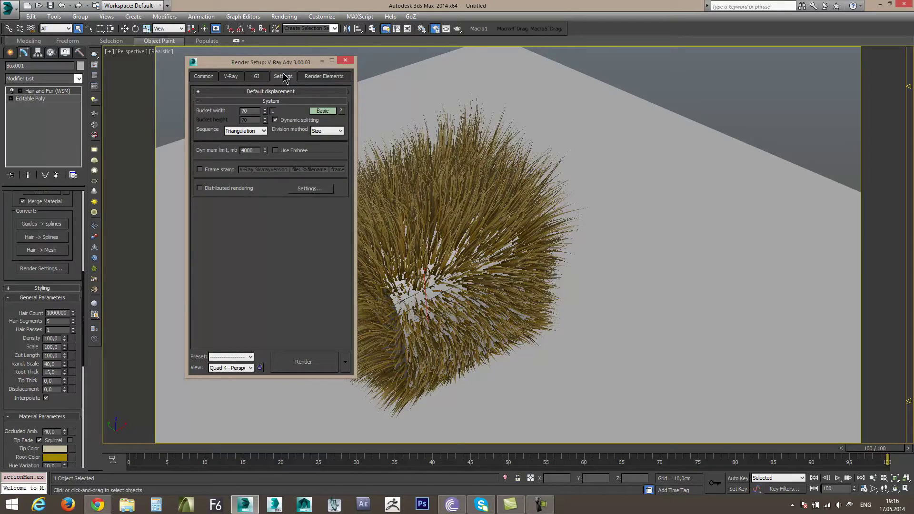
{"action": "left_click", "coordinate": [345, 60]}
Step: Test-render the furry box with V-Ray, stop the rendering partway and close the frame buffer
{"action": "middle_click_drag", "start_coordinate": [462, 213], "coordinate": [476, 203], "text": "alt"}
{"action": "key", "text": "alt+z"}
{"action": "scroll", "coordinate": [464, 221], "scroll_direction": "up", "scroll_amount": 4}
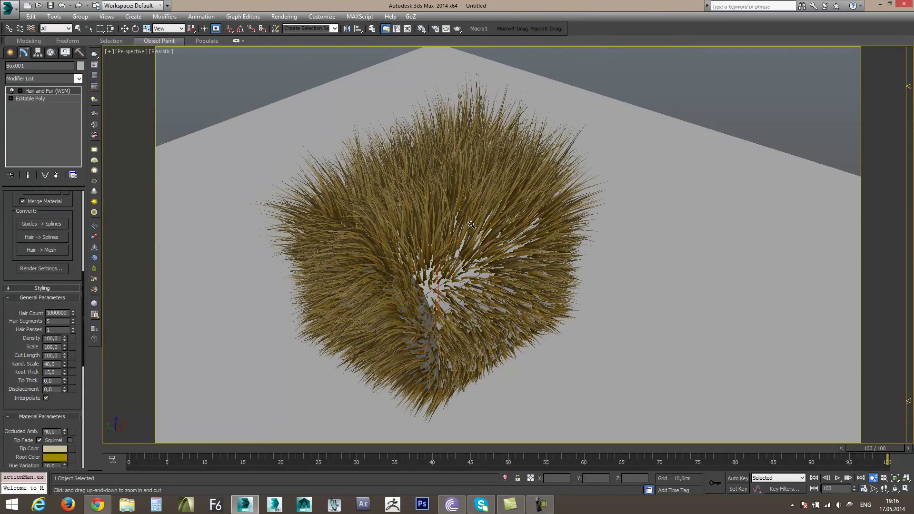
{"action": "left_click", "coordinate": [457, 29]}
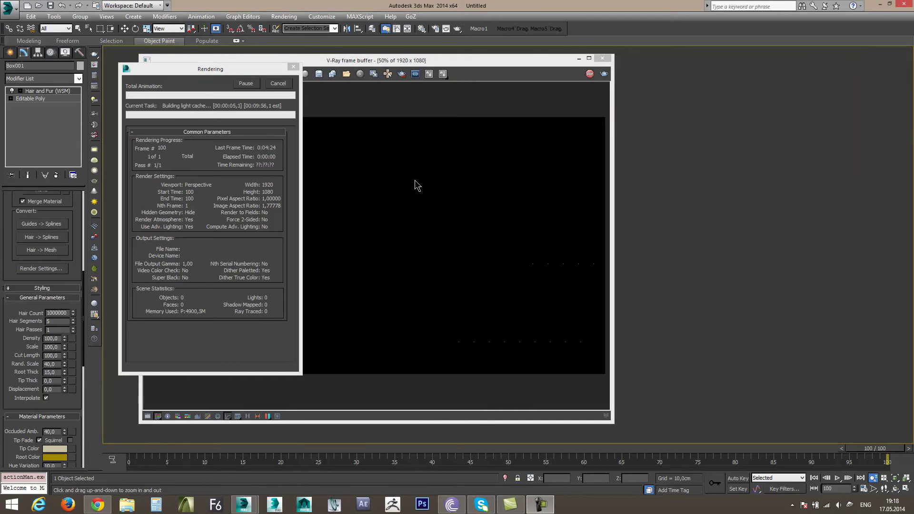
{"action": "left_click_drag", "start_coordinate": [400, 62], "coordinate": [568, 60]}
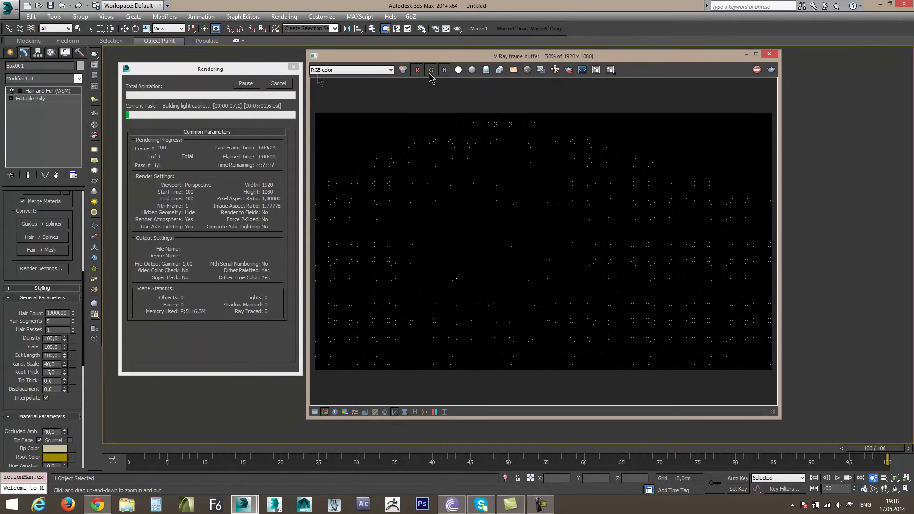
{"action": "left_click_drag", "start_coordinate": [256, 69], "coordinate": [241, 57]}
{"action": "left_click_drag", "start_coordinate": [421, 60], "coordinate": [417, 60]}
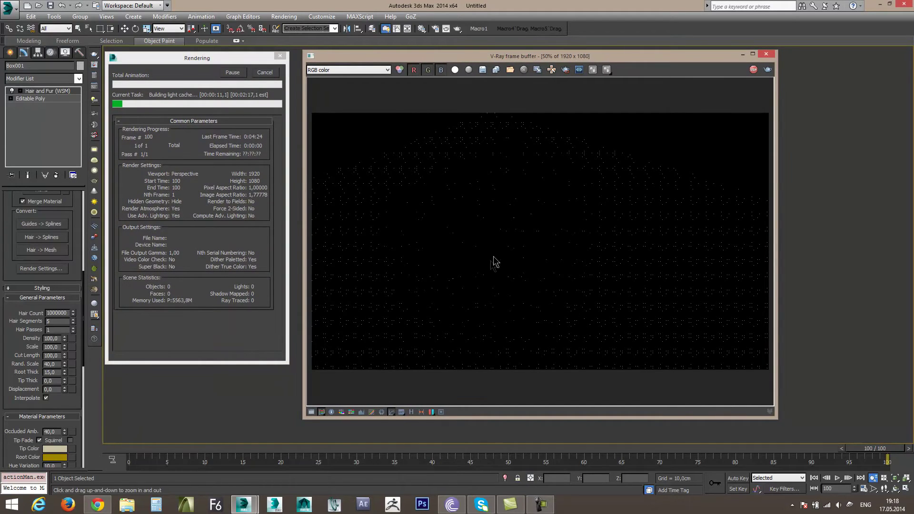
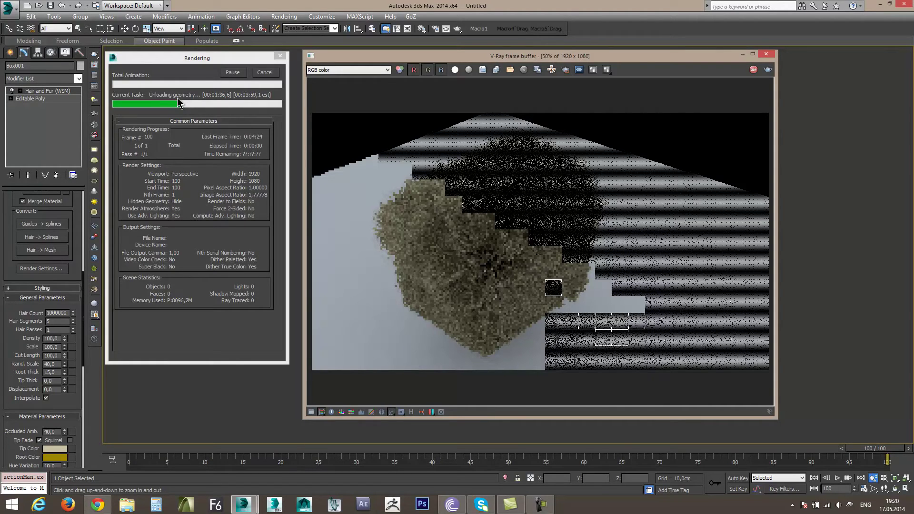
{"action": "left_click", "coordinate": [267, 74]}
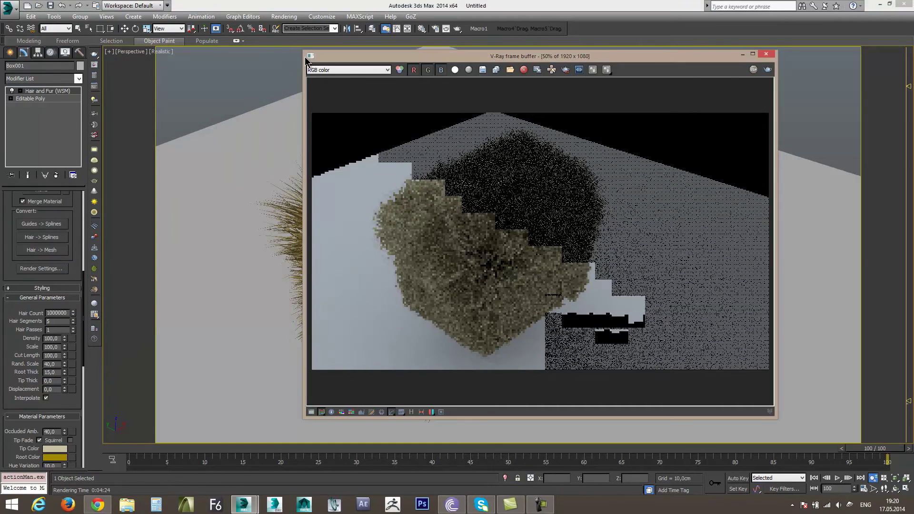
{"action": "left_click_drag", "start_coordinate": [365, 59], "coordinate": [274, 61]}
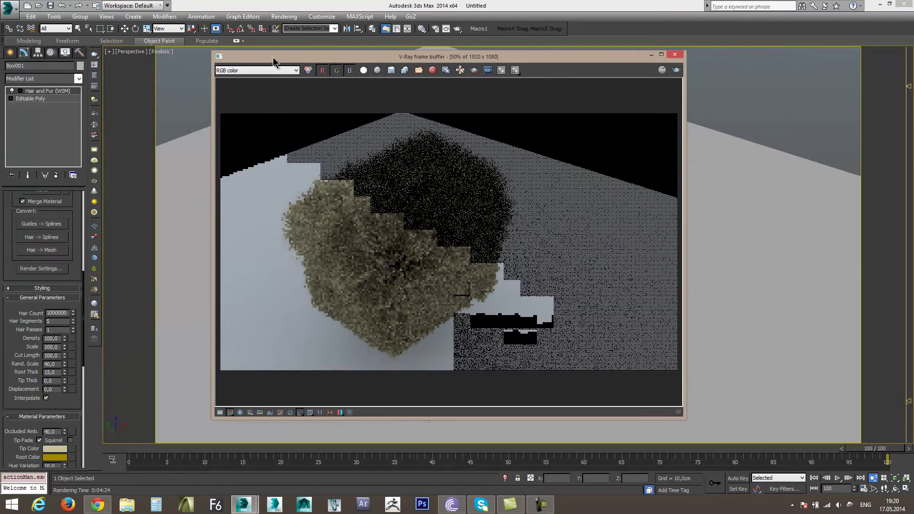
{"action": "left_click", "coordinate": [675, 54]}
Step: Raise the dynamic memory limit in the V-Ray system settings and close the render setup
{"action": "left_click", "coordinate": [436, 27]}
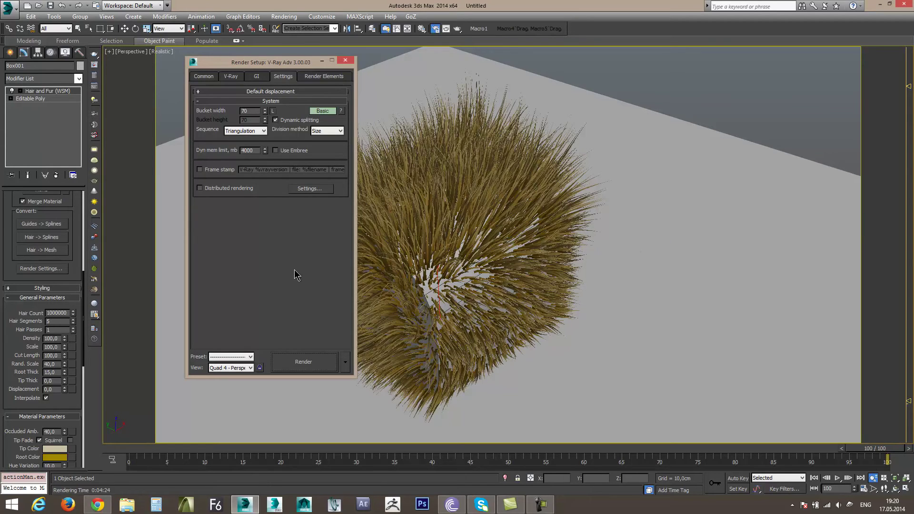
{"action": "left_click", "coordinate": [254, 150]}
{"action": "key", "text": "Return"}
{"action": "left_click", "coordinate": [253, 152]}
{"action": "left_click_drag", "start_coordinate": [258, 152], "coordinate": [247, 152]}
{"action": "left_click", "coordinate": [322, 155]}
{"action": "left_click", "coordinate": [285, 151]}
{"action": "left_click", "coordinate": [345, 60]}
Step: Render the furry box again with the changed memory limit, stop during the final image pass and close the frame buffer
{"action": "left_click_drag", "start_coordinate": [383, 218], "coordinate": [402, 206]}
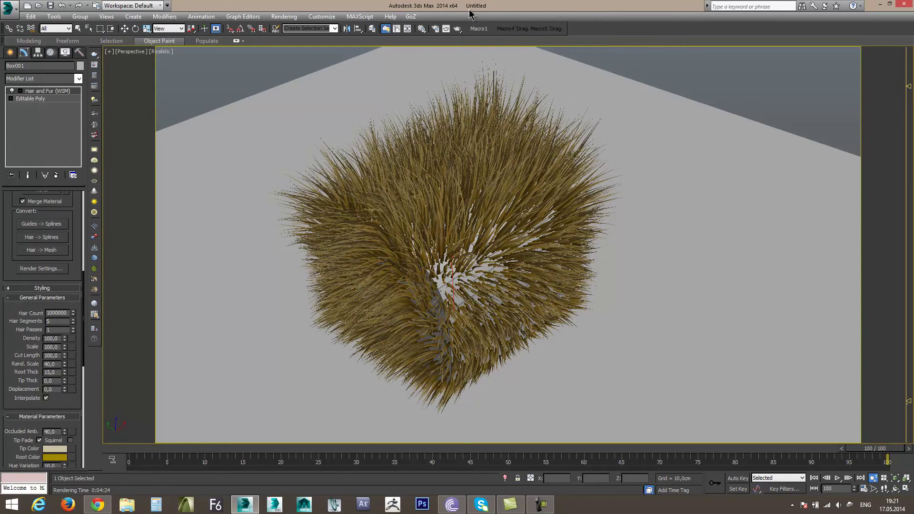
{"action": "key", "text": "shift+q"}
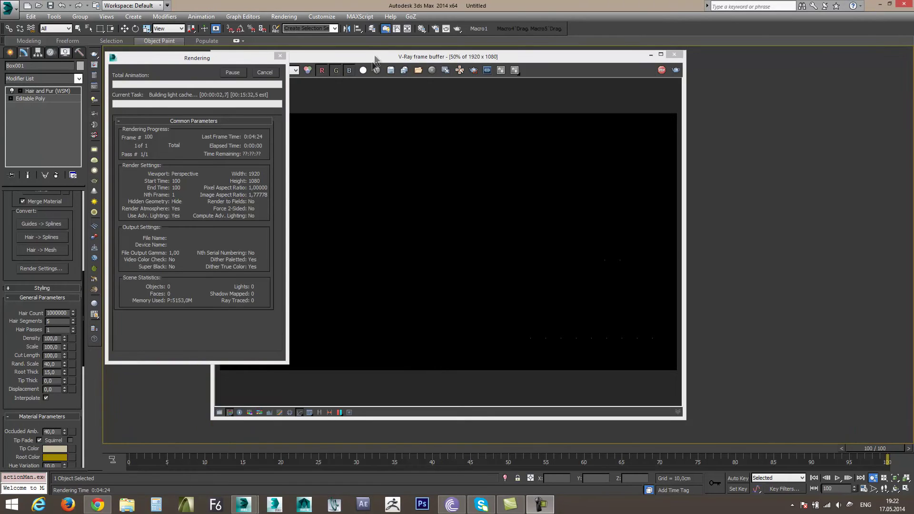
{"action": "left_click_drag", "start_coordinate": [375, 59], "coordinate": [448, 64]}
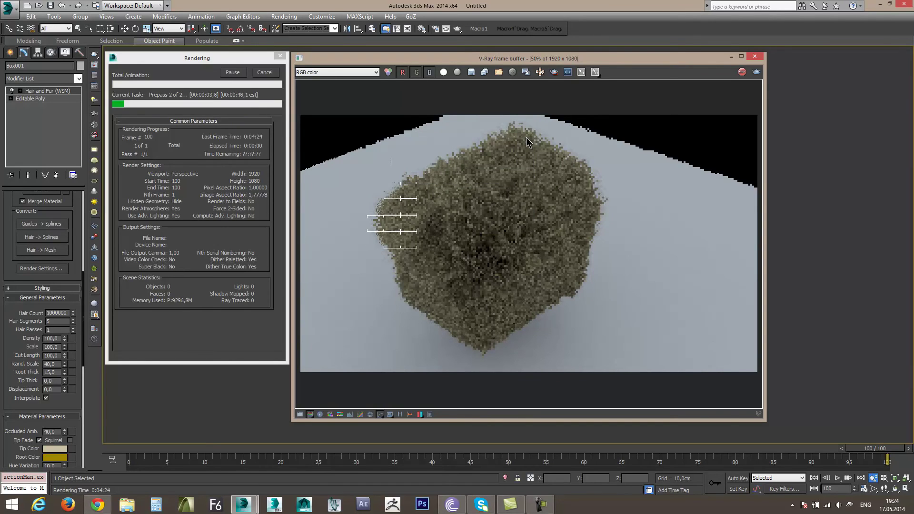
{"action": "left_click_drag", "start_coordinate": [181, 58], "coordinate": [179, 59]}
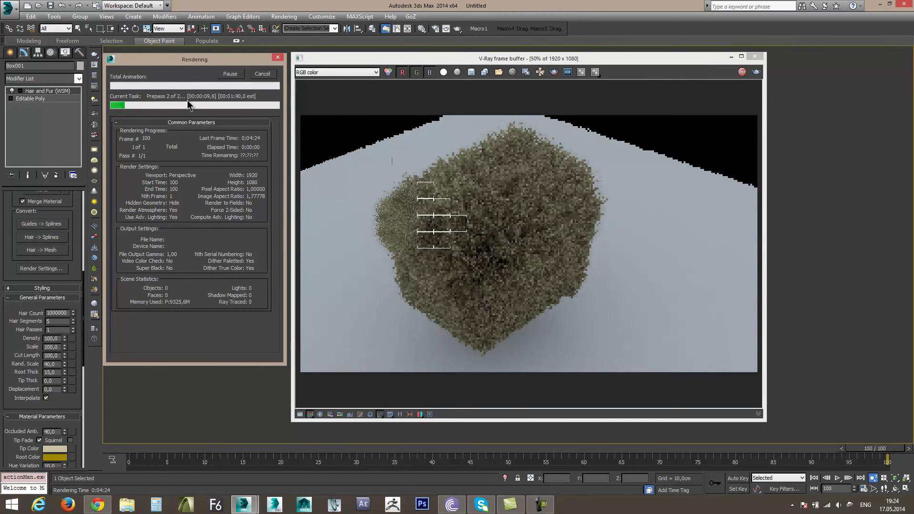
{"action": "left_click_drag", "start_coordinate": [193, 60], "coordinate": [194, 56]}
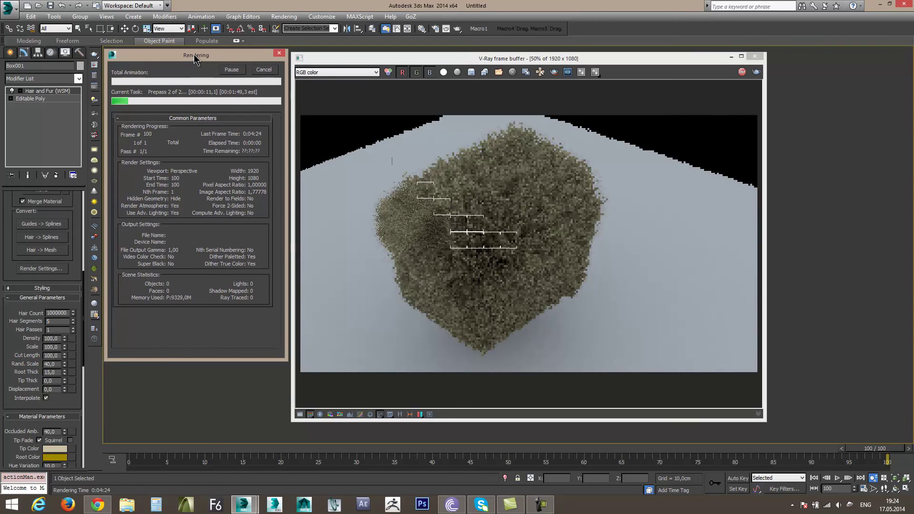
{"action": "left_click_drag", "start_coordinate": [331, 61], "coordinate": [330, 58]}
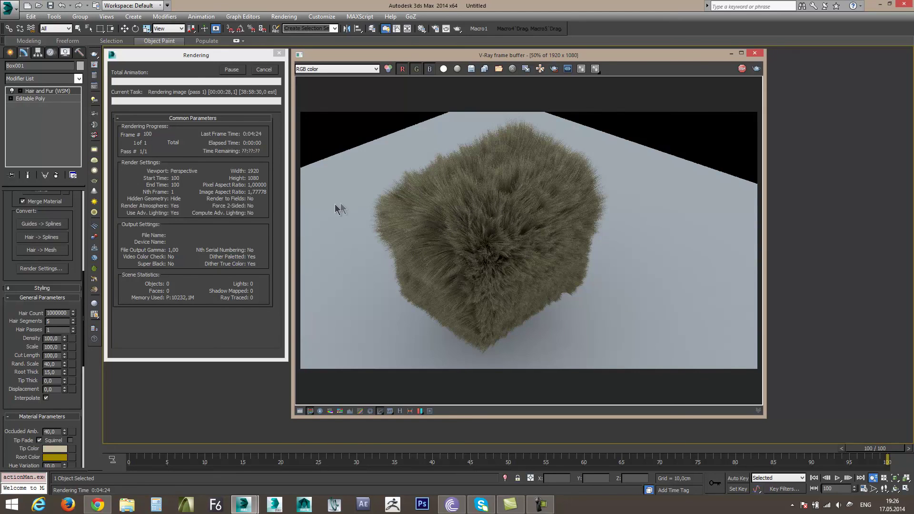
{"action": "left_click", "coordinate": [265, 71]}
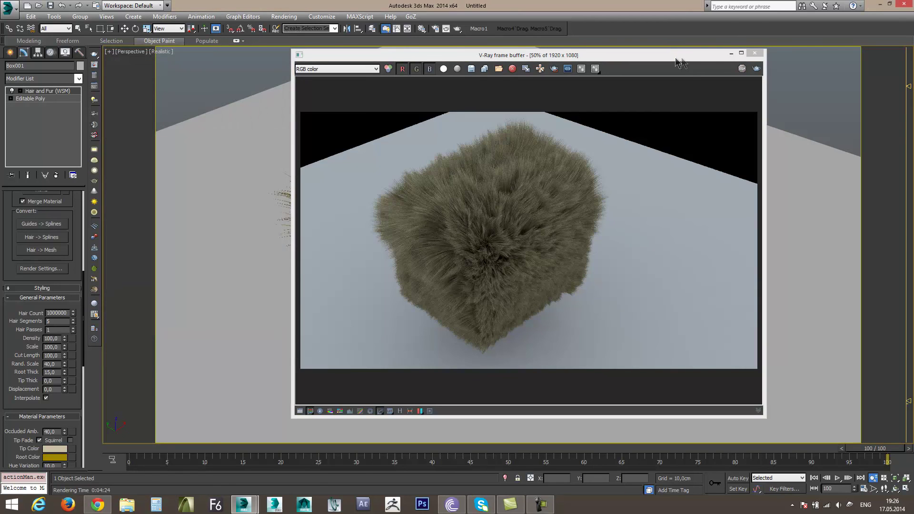
{"action": "left_click", "coordinate": [756, 53]}
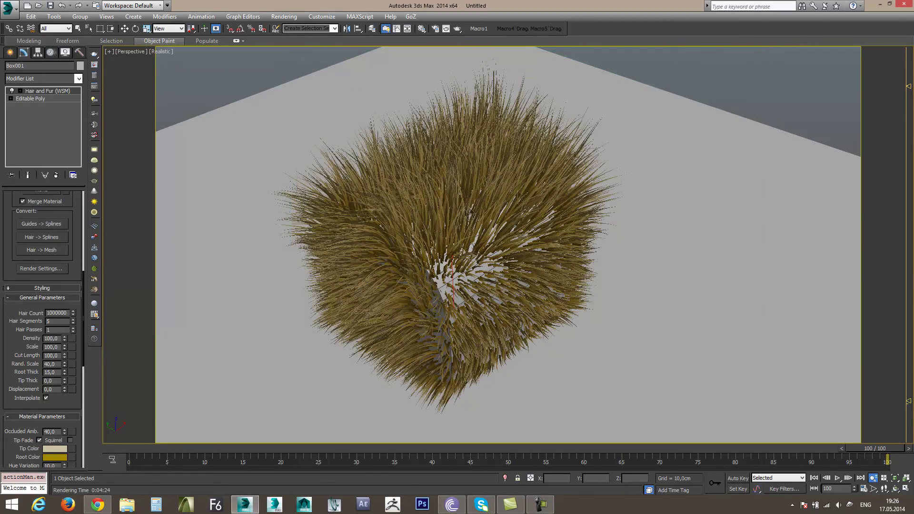